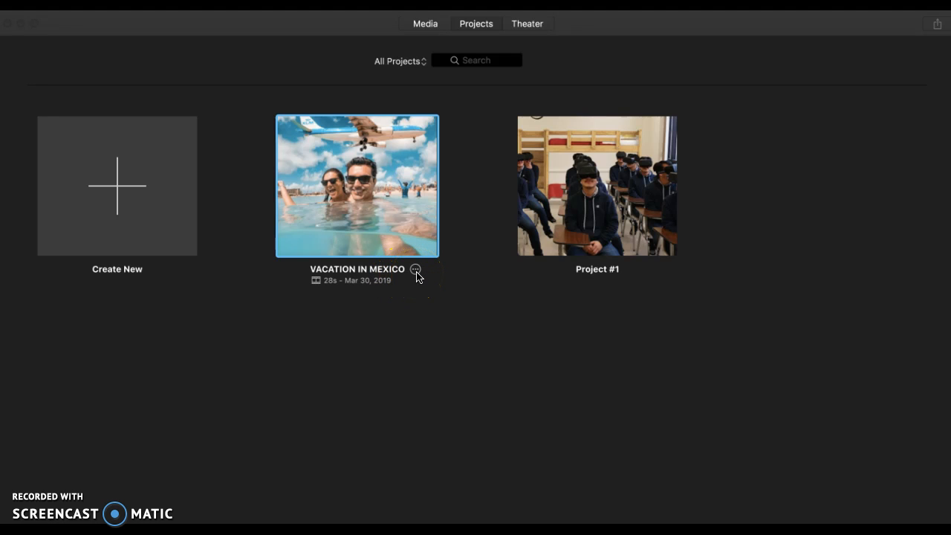
# Start sharing the VACATION IN MEXICO project to the YouTube account
pyautogui.click(417, 276)
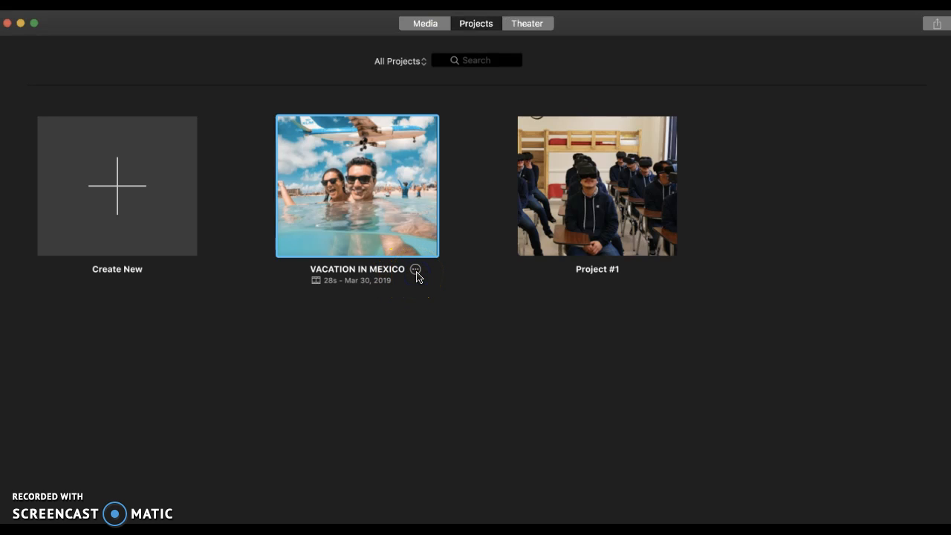
pyautogui.click(417, 276)
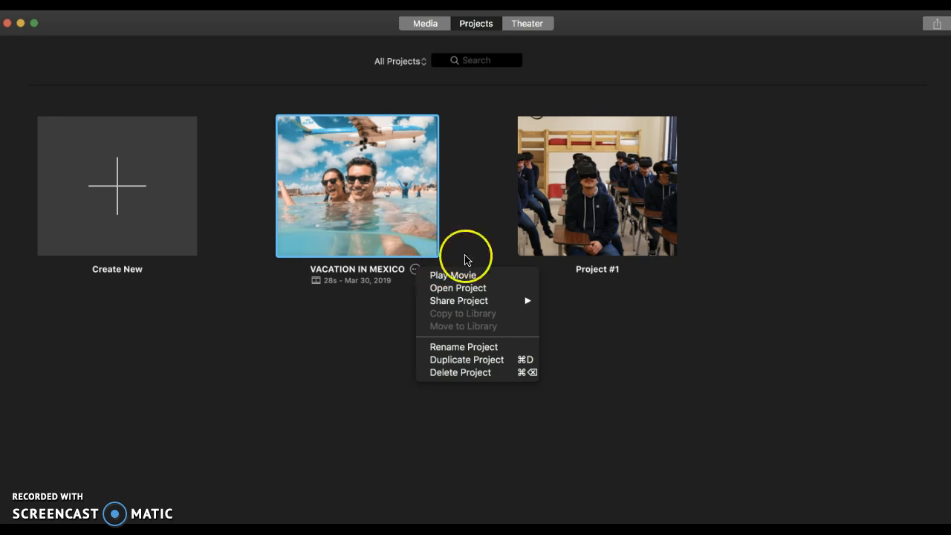
pyautogui.moveTo(464, 300)
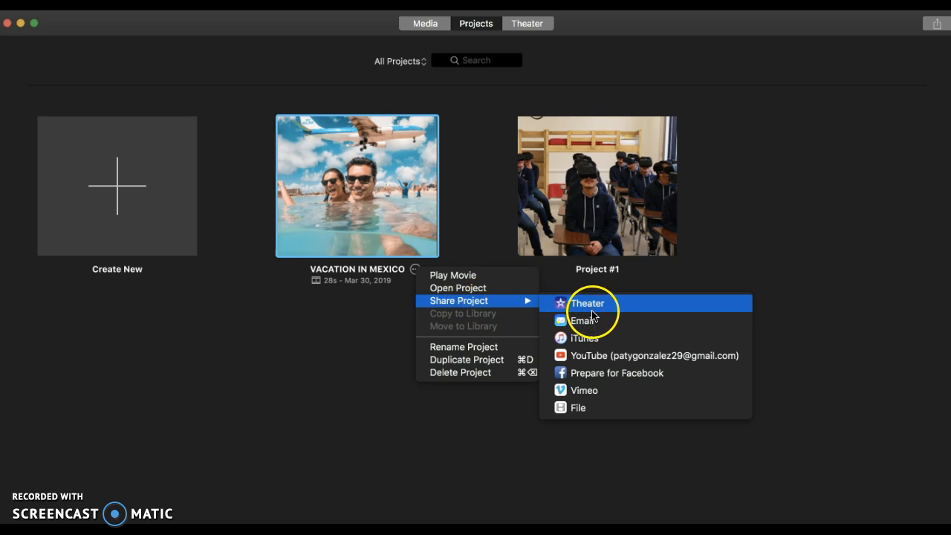
pyautogui.click(612, 361)
pyautogui.click(596, 362)
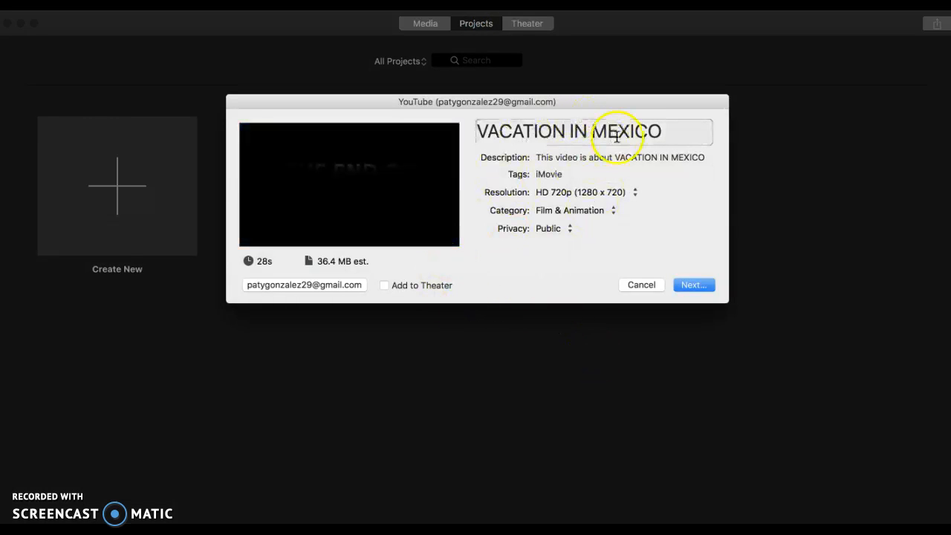
# Choose Public as the video's privacy, accept the YouTube terms of service and publish it
pyautogui.click(570, 228)
pyautogui.click(569, 230)
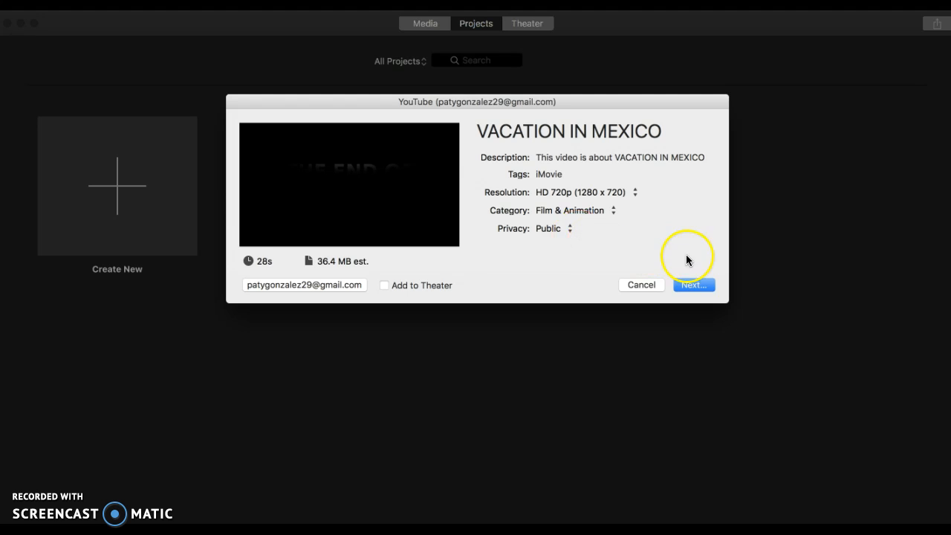
pyautogui.click(697, 287)
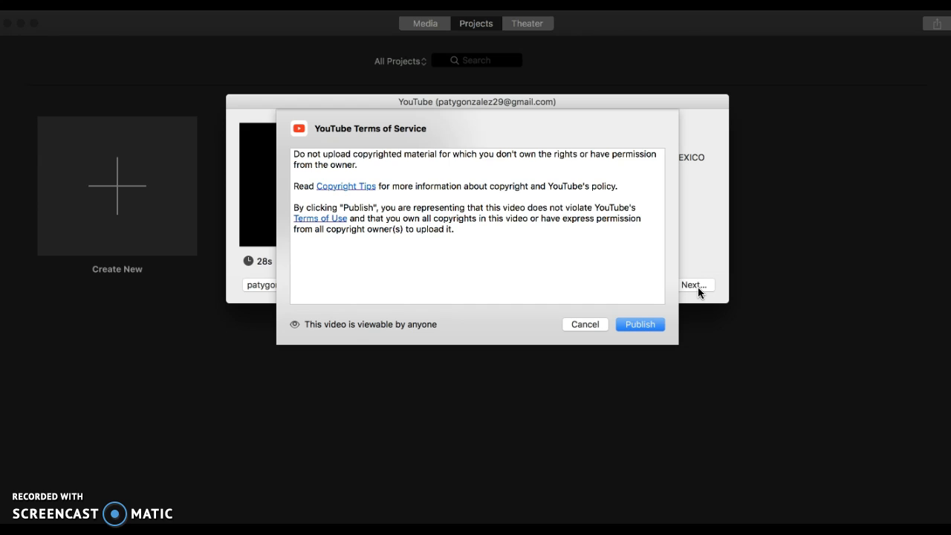
pyautogui.click(641, 324)
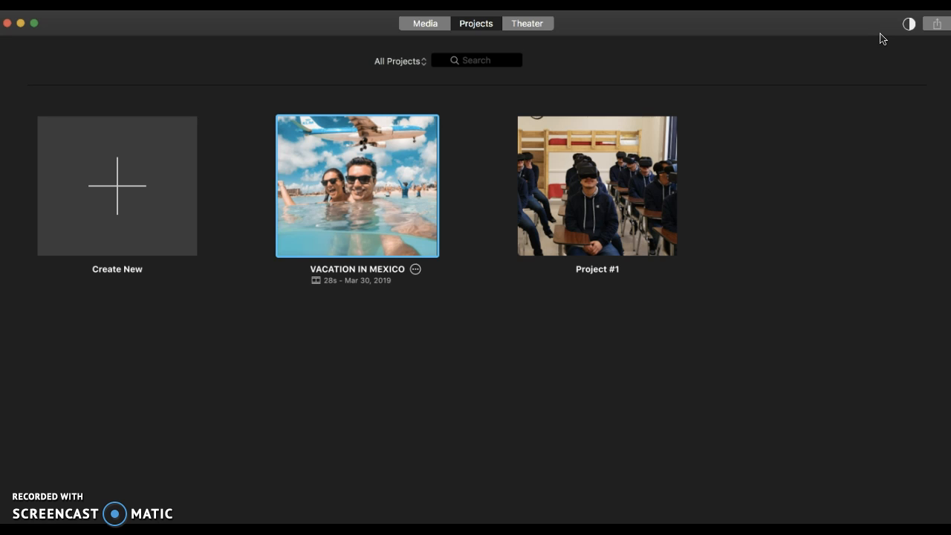
# Switch to the Unitag dashboard in Safari, show it full screen and start creating a QR code
pyautogui.click(879, 400)
pyautogui.click(876, 531)
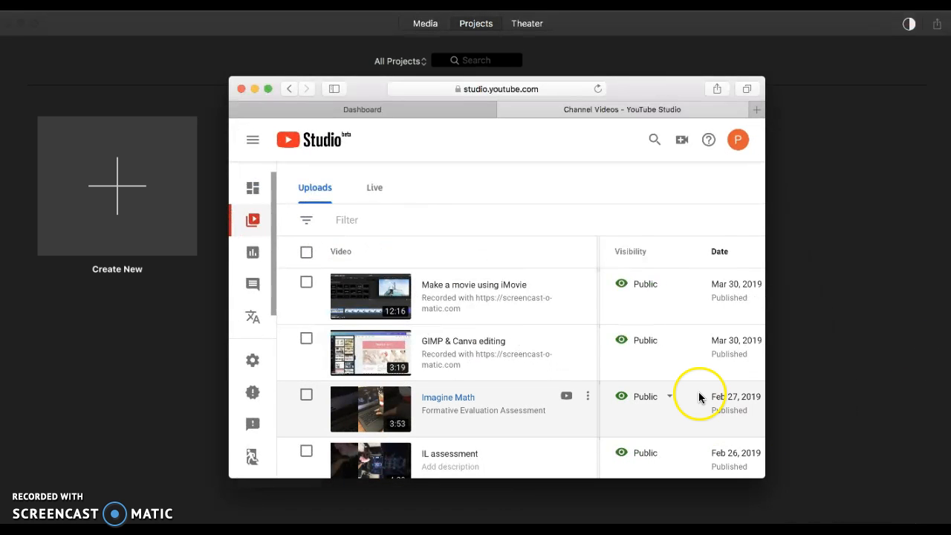
pyautogui.click(440, 110)
pyautogui.click(269, 89)
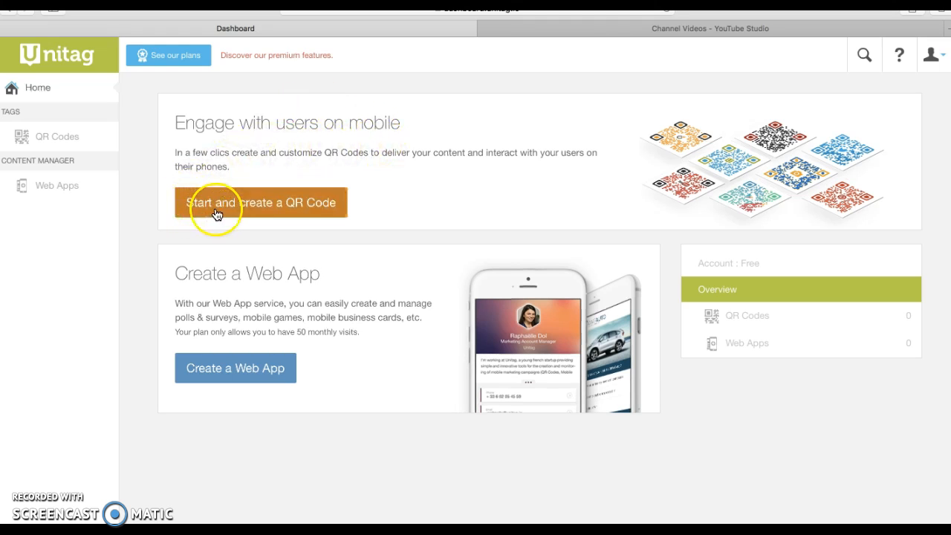
pyautogui.click(348, 205)
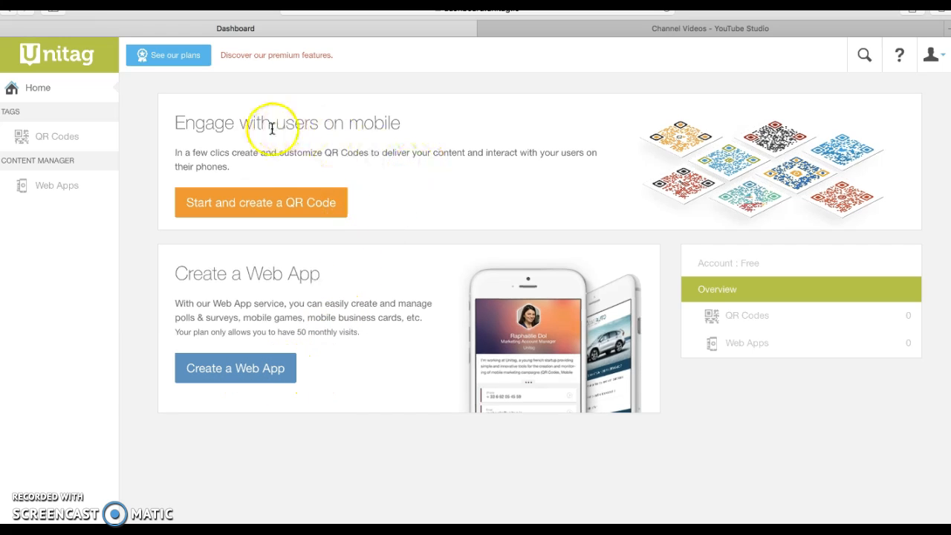
pyautogui.click(272, 202)
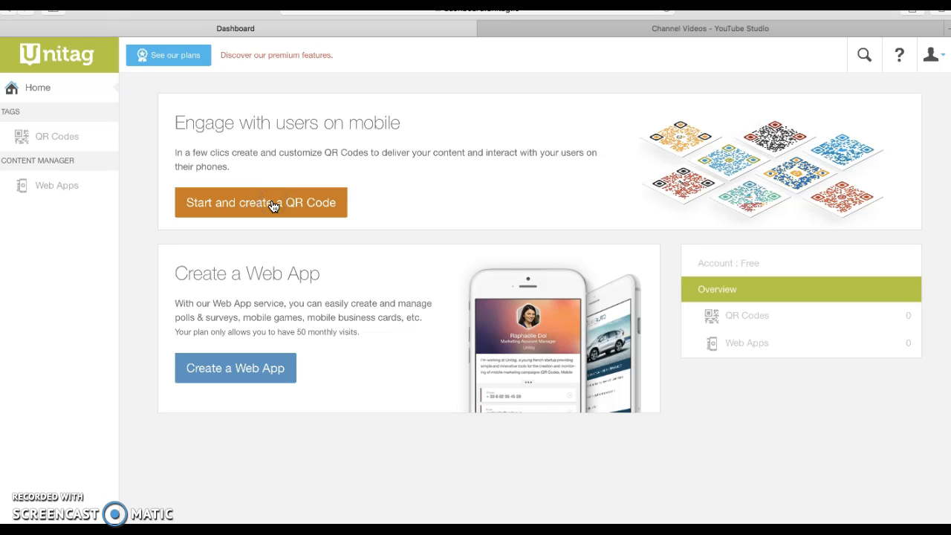
pyautogui.click(272, 204)
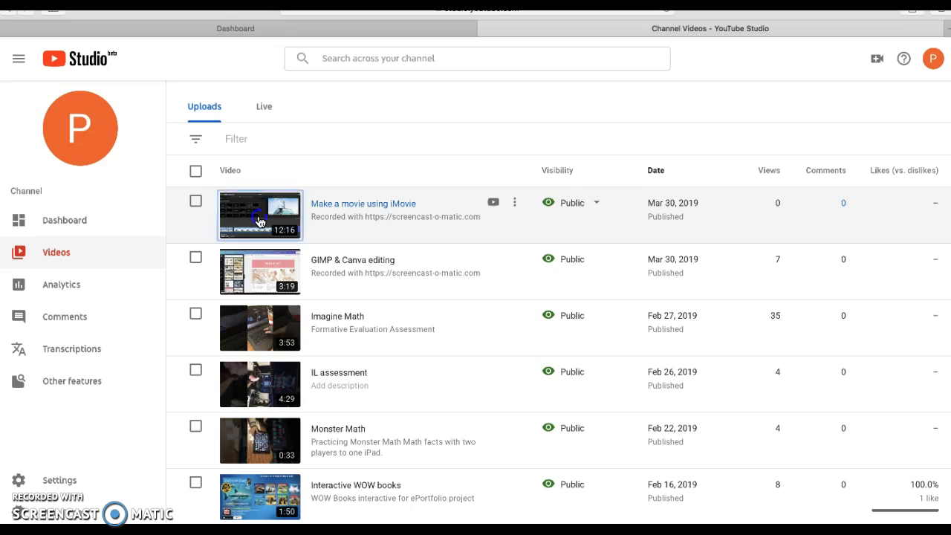
# Open the details of the video "Make a movie using iMovie" in YouTube Studio and copy its video URL
pyautogui.click(259, 222)
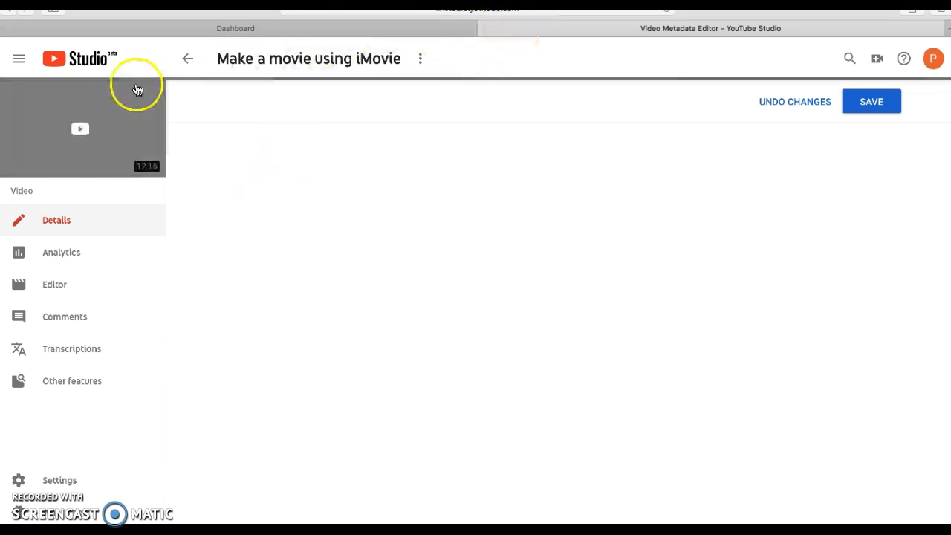
pyautogui.click(188, 61)
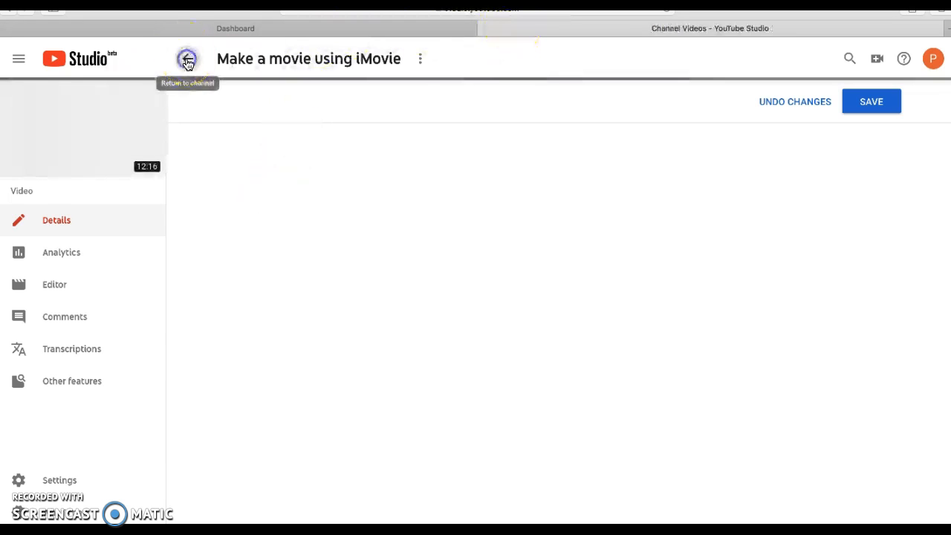
pyautogui.click(257, 214)
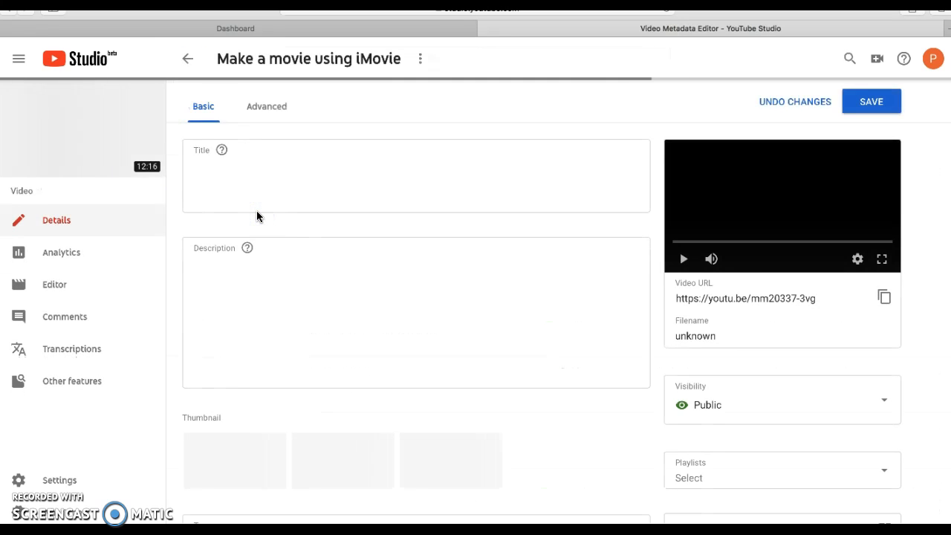
pyautogui.tripleClick(811, 298)
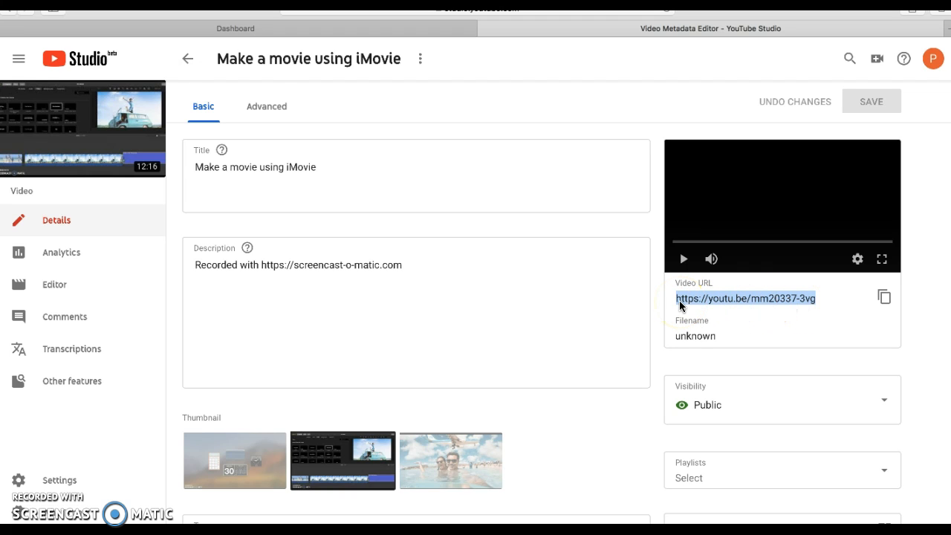
pyautogui.click(452, 28)
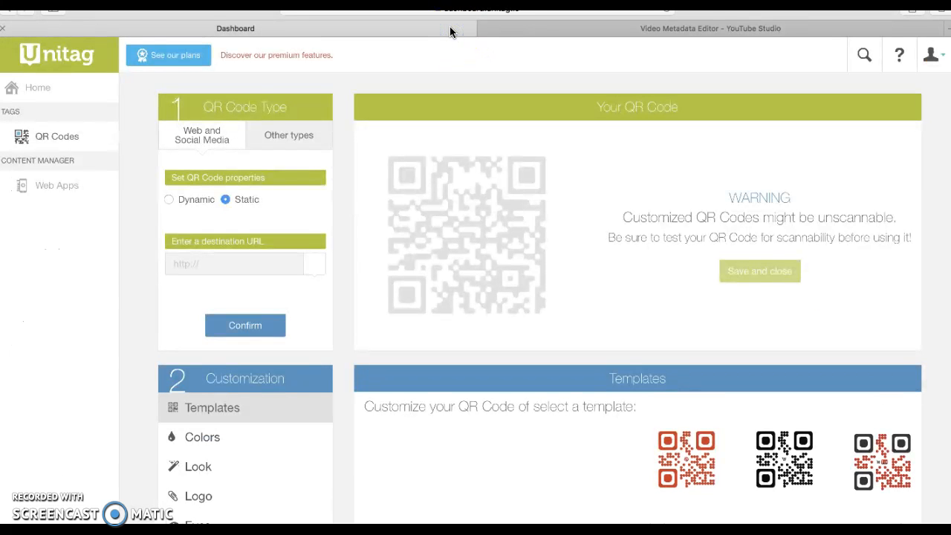
pyautogui.click(236, 266)
pyautogui.click(228, 267)
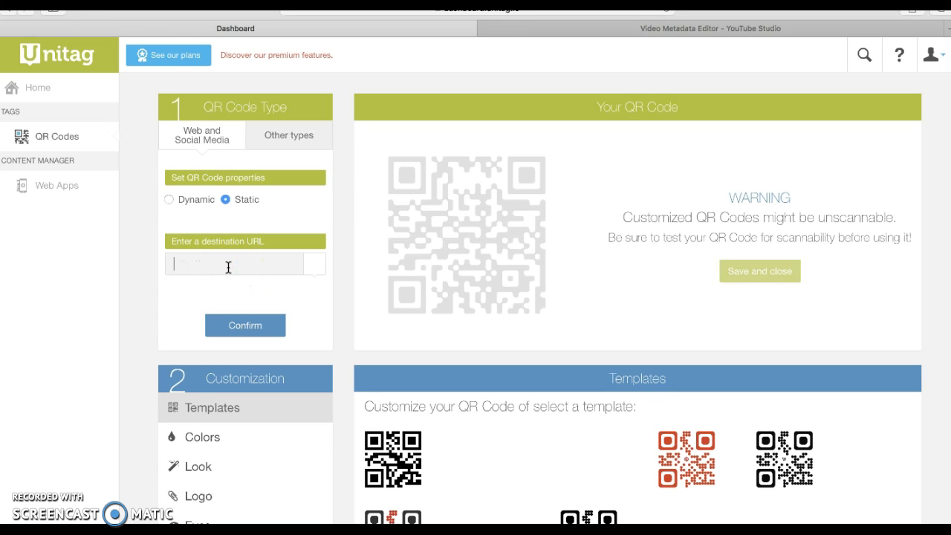
pyautogui.press('super+v')
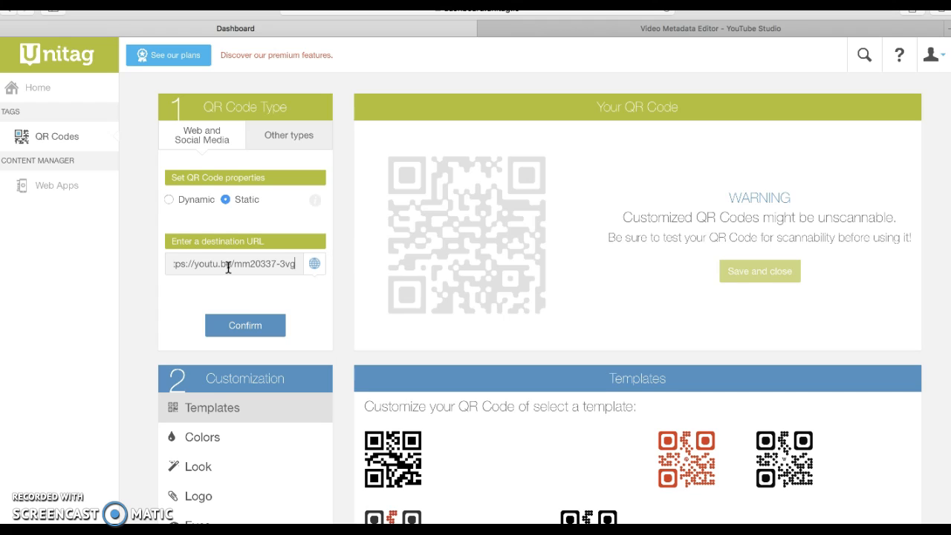
pyautogui.click(255, 269)
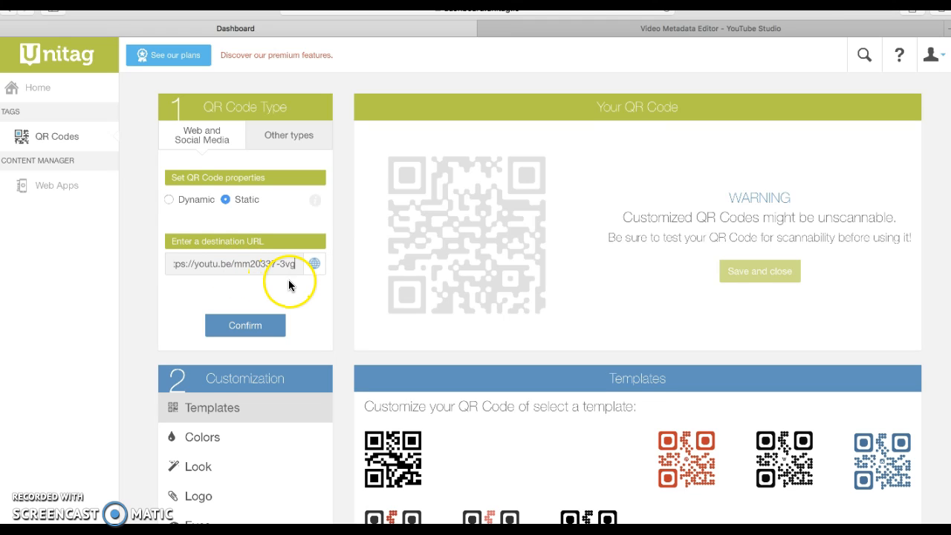
pyautogui.scroll(-1, 321, 332)
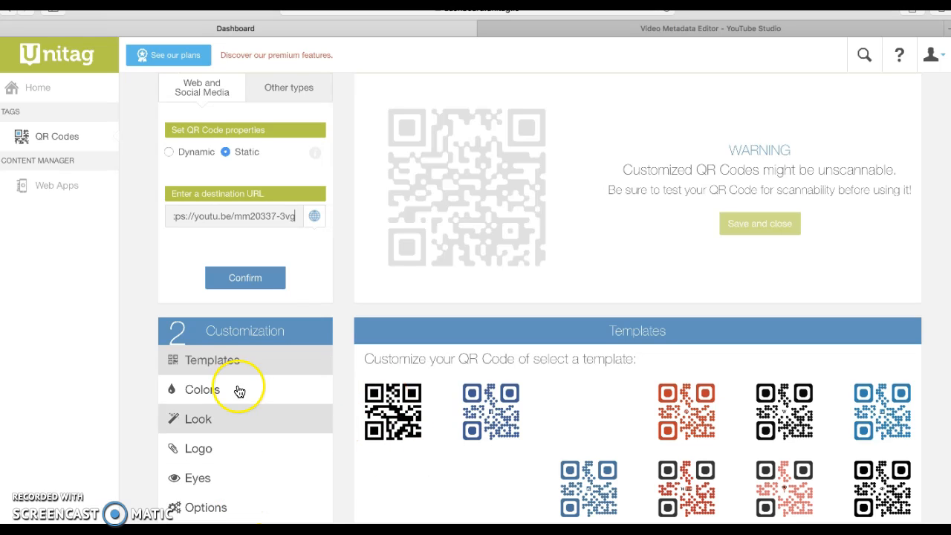
pyautogui.click(252, 278)
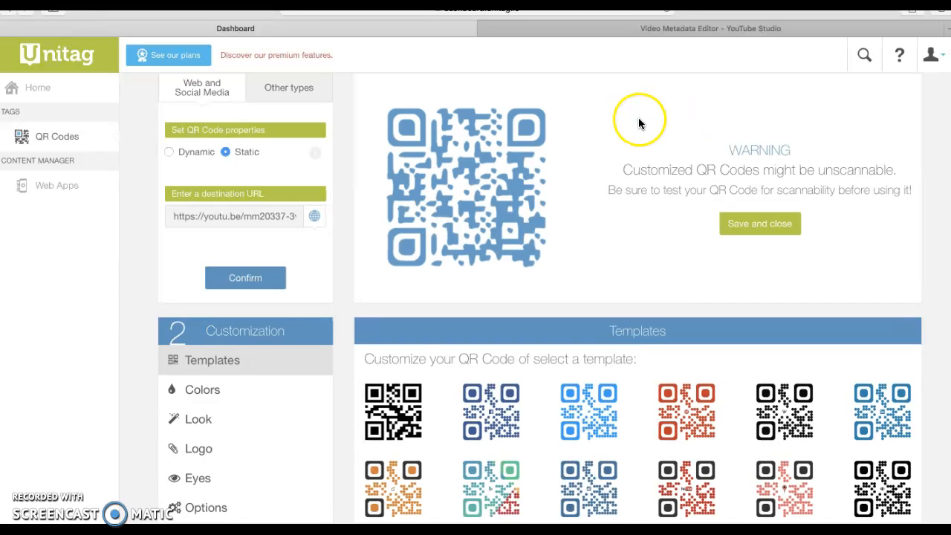
# Try to save the new QR code under the name "my vacation in Mexico"
pyautogui.scroll(2, 715, 163)
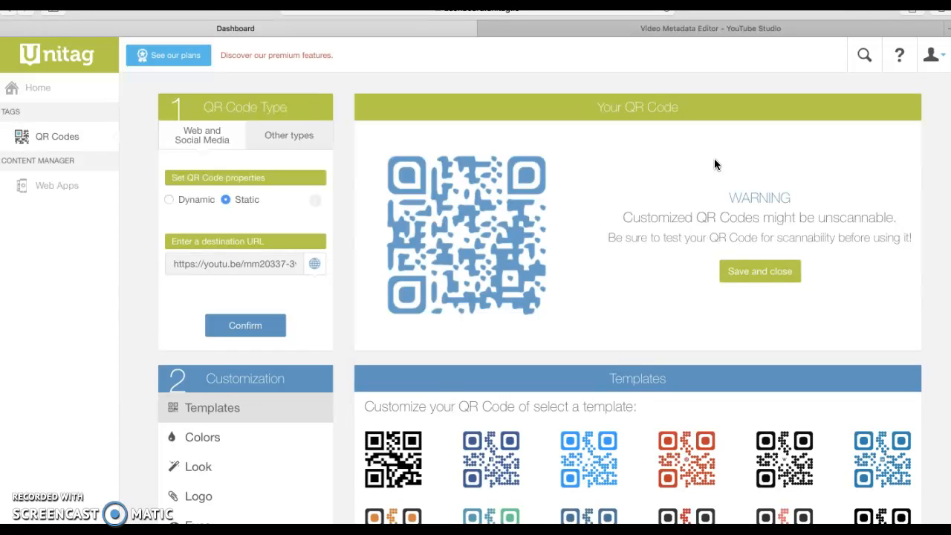
pyautogui.click(759, 272)
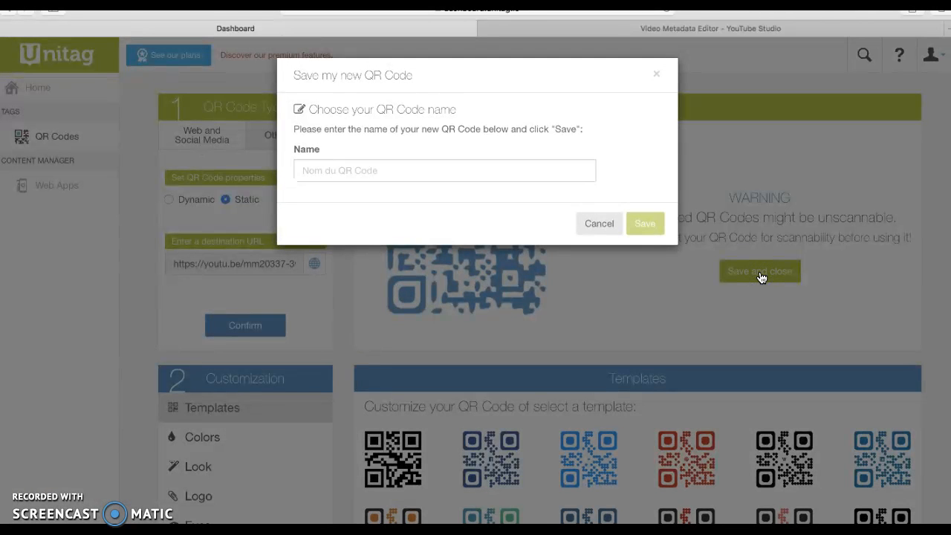
pyautogui.click(577, 169)
pyautogui.write('my vacation in mexico')
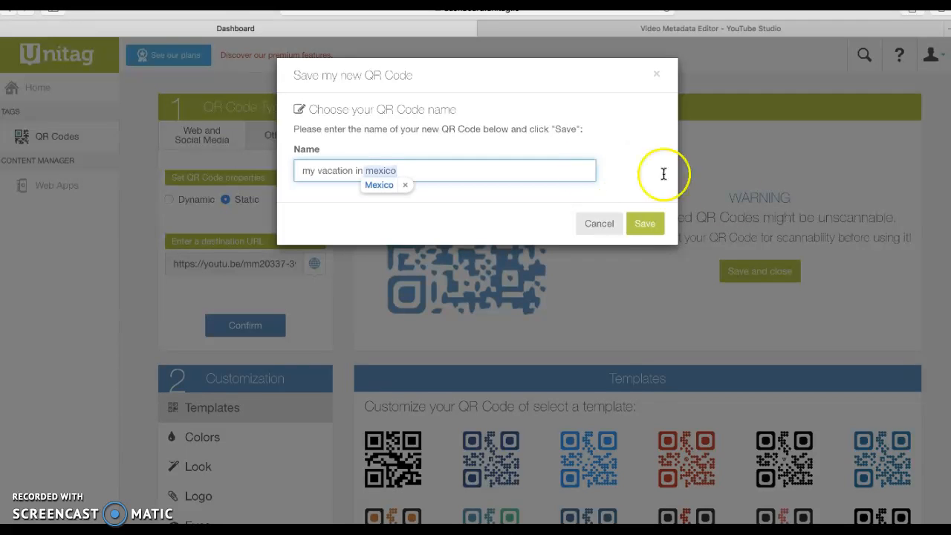
pyautogui.click(645, 224)
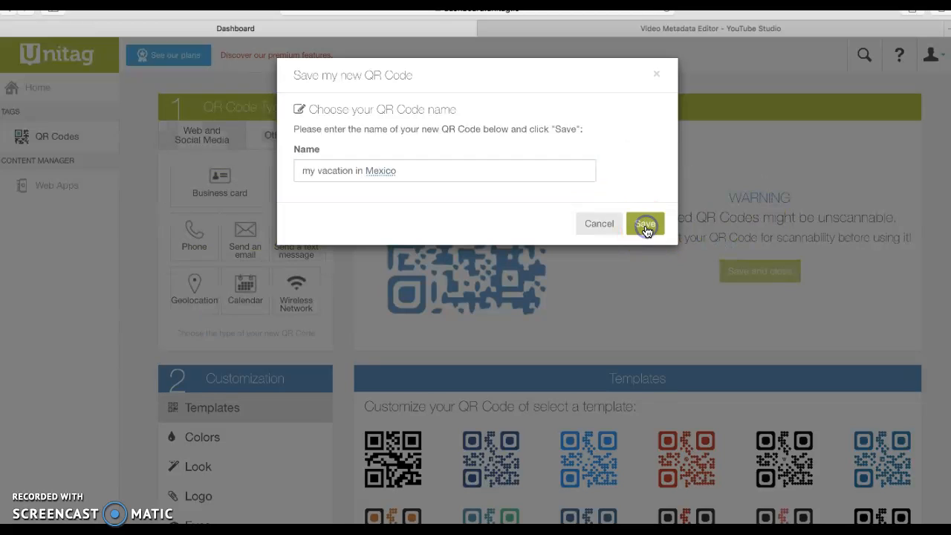
pyautogui.click(646, 230)
pyautogui.click(646, 229)
pyautogui.click(651, 229)
# Take the browser window out of full-screen mode
pyautogui.moveTo(578, 83); pyautogui.dragTo(610, 79)
pyautogui.click(300, 169)
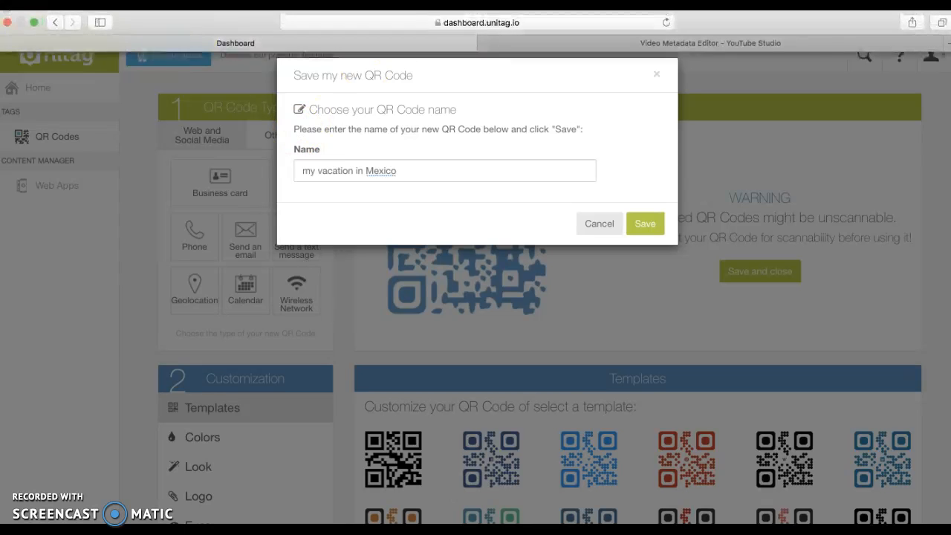
pyautogui.click(40, 26)
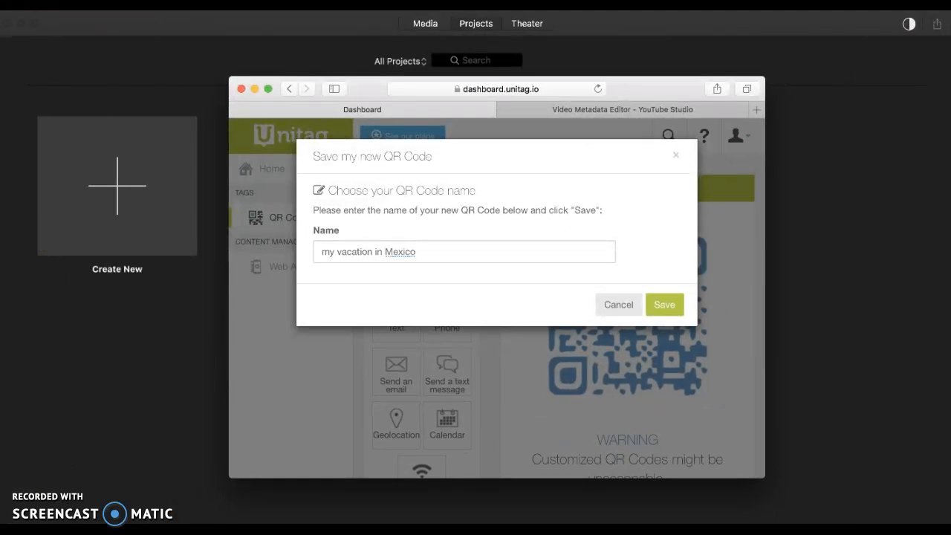